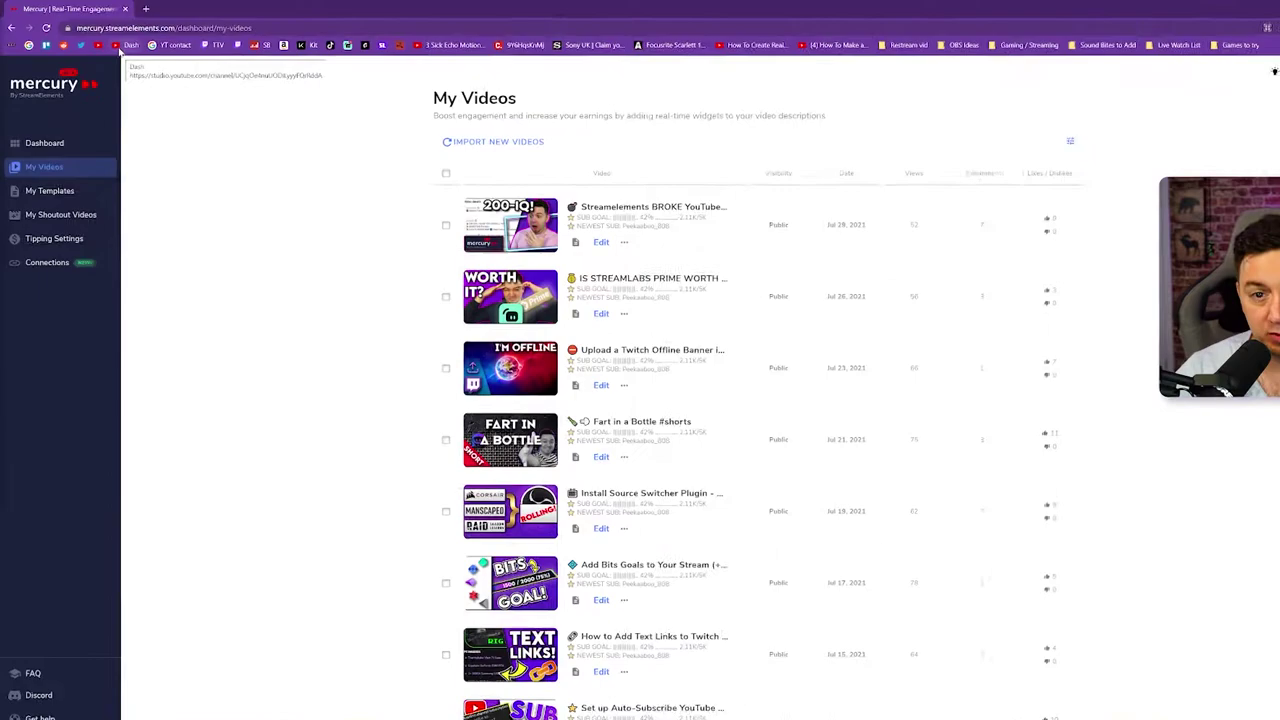
drag(75, 25, 139, 25)
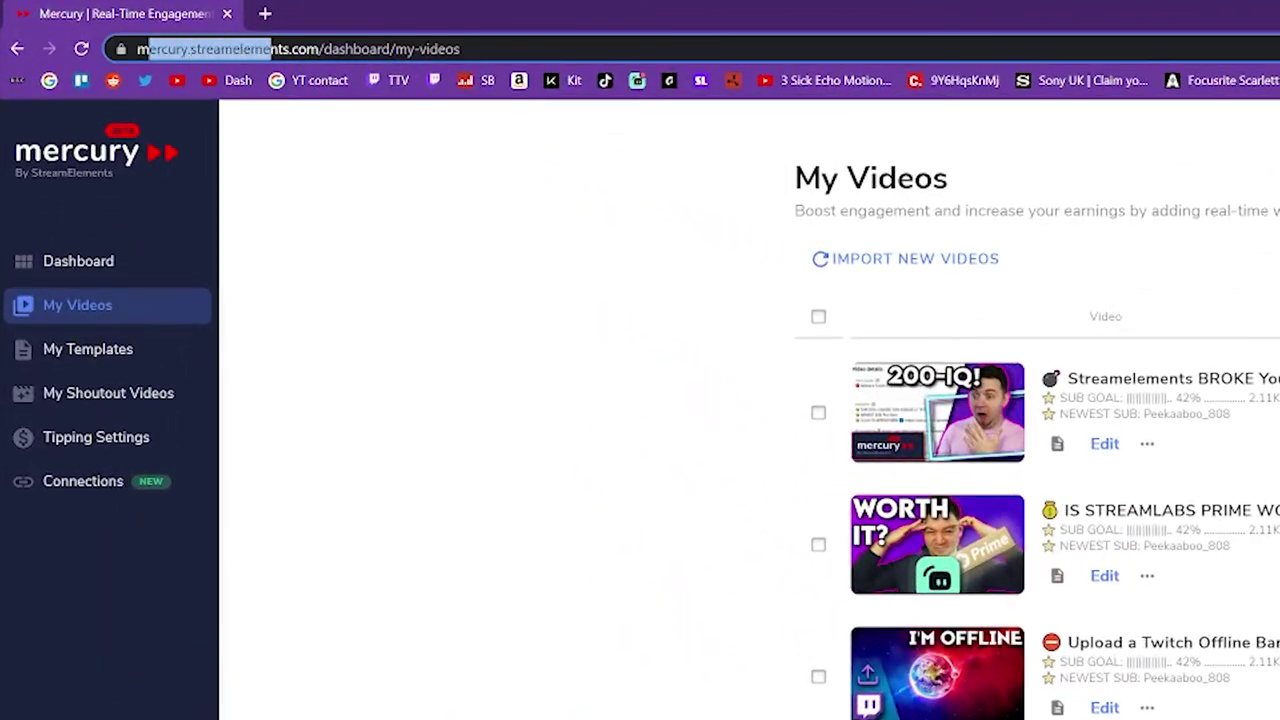
drag(270, 48, 505, 48)
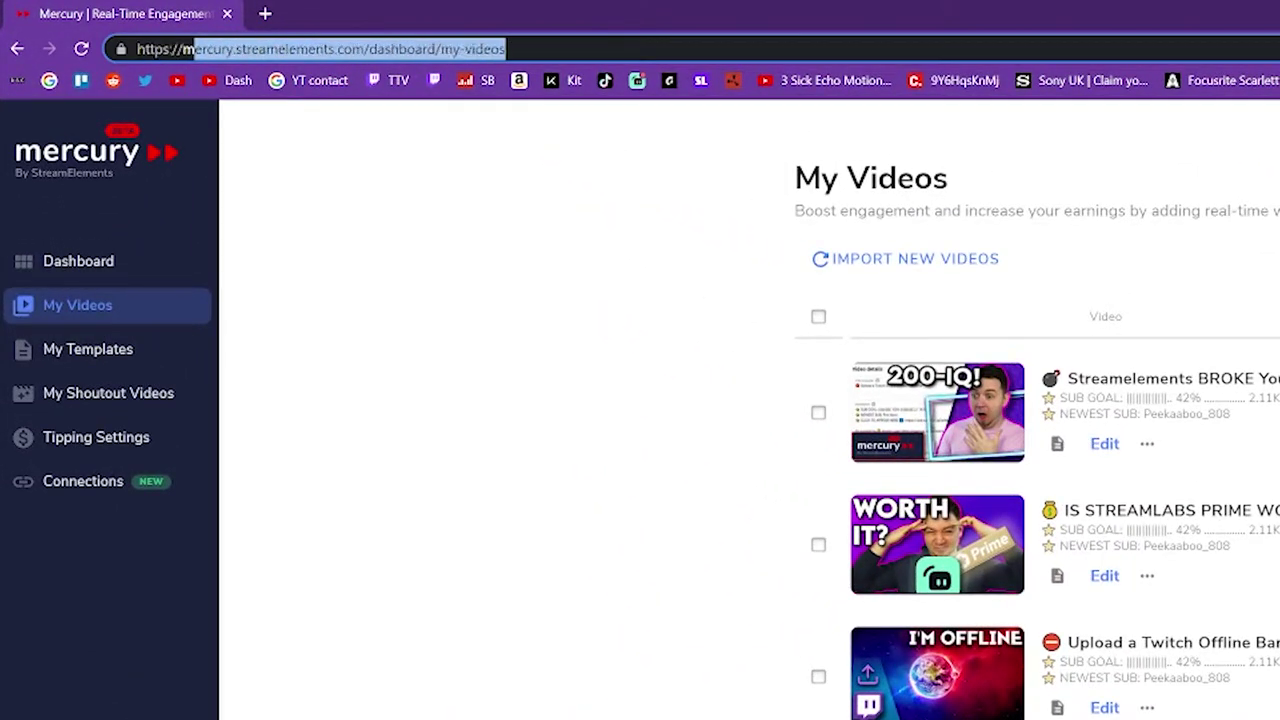
click(506, 48)
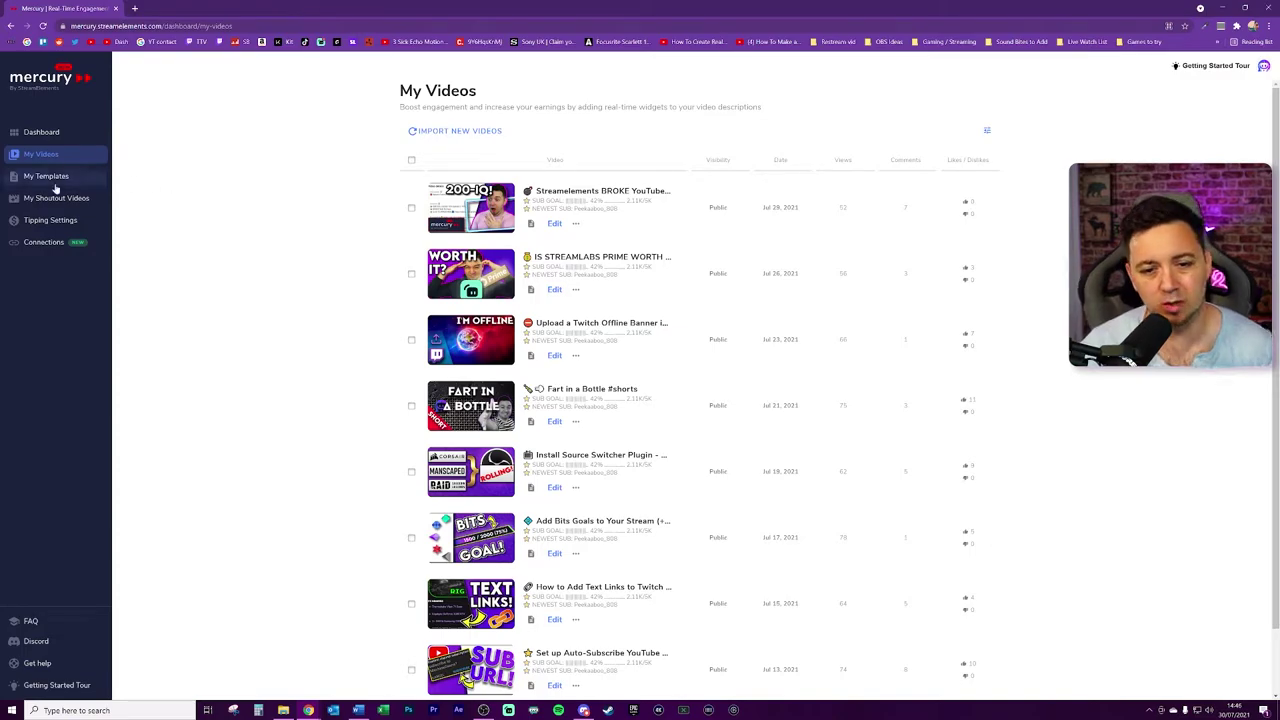
Step: Connect the community Discord server from Connection Settings, authorising Mercury and passing the hCaptcha check
click(44, 246)
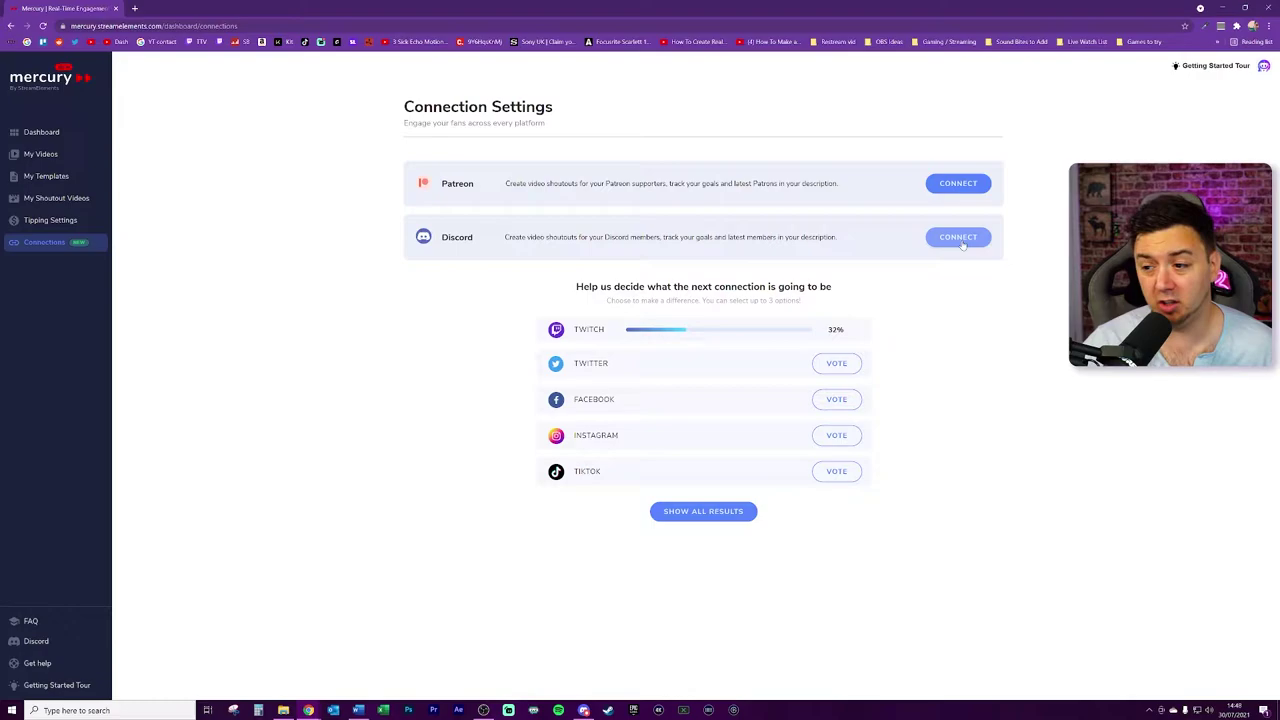
click(958, 238)
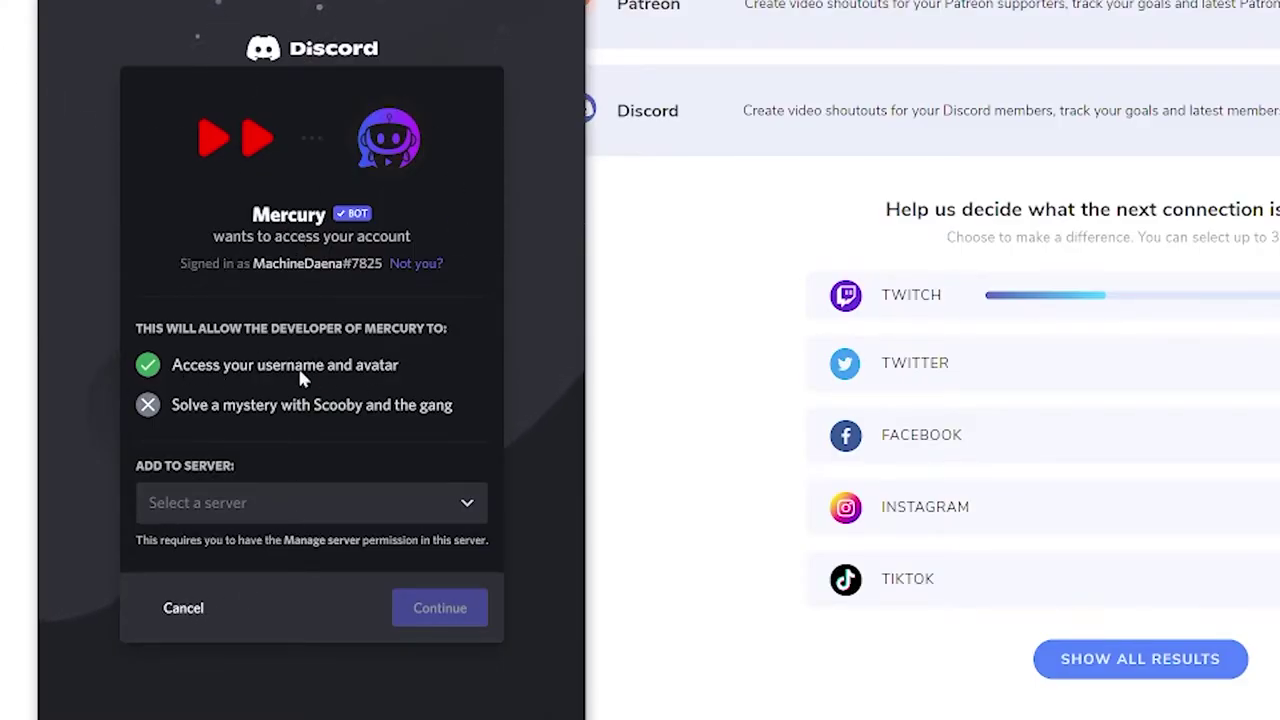
click(363, 510)
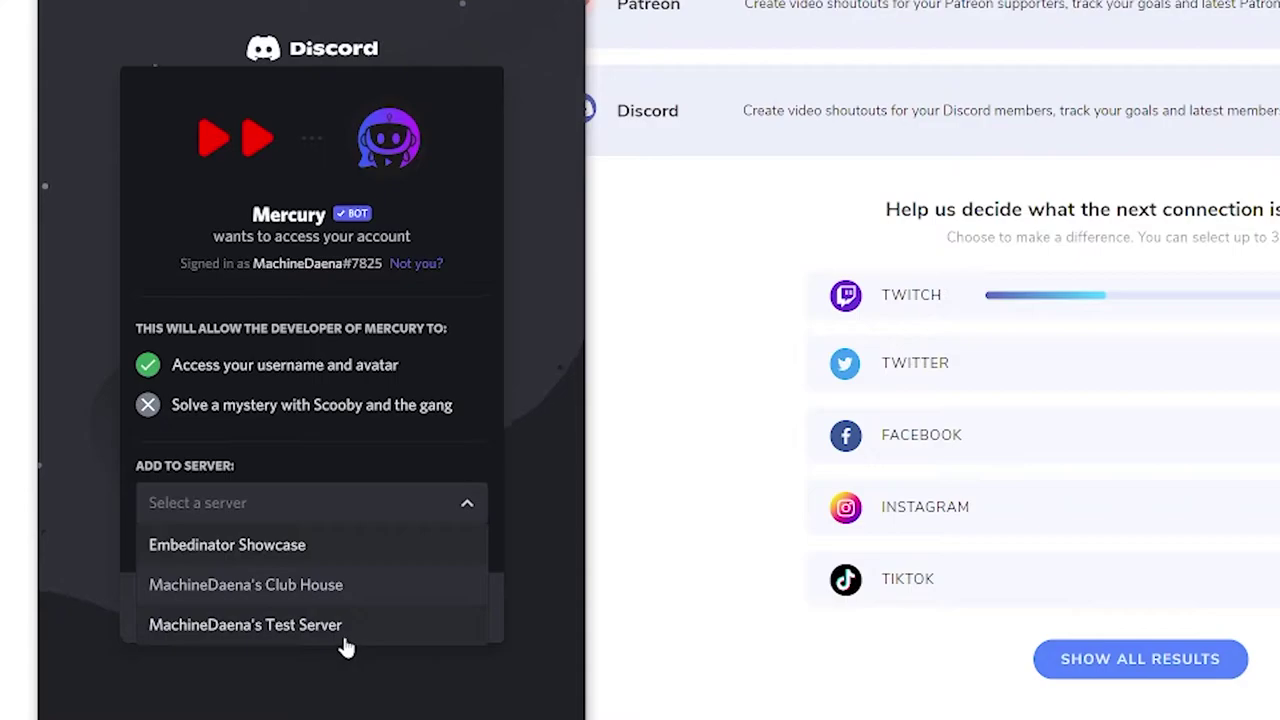
click(325, 590)
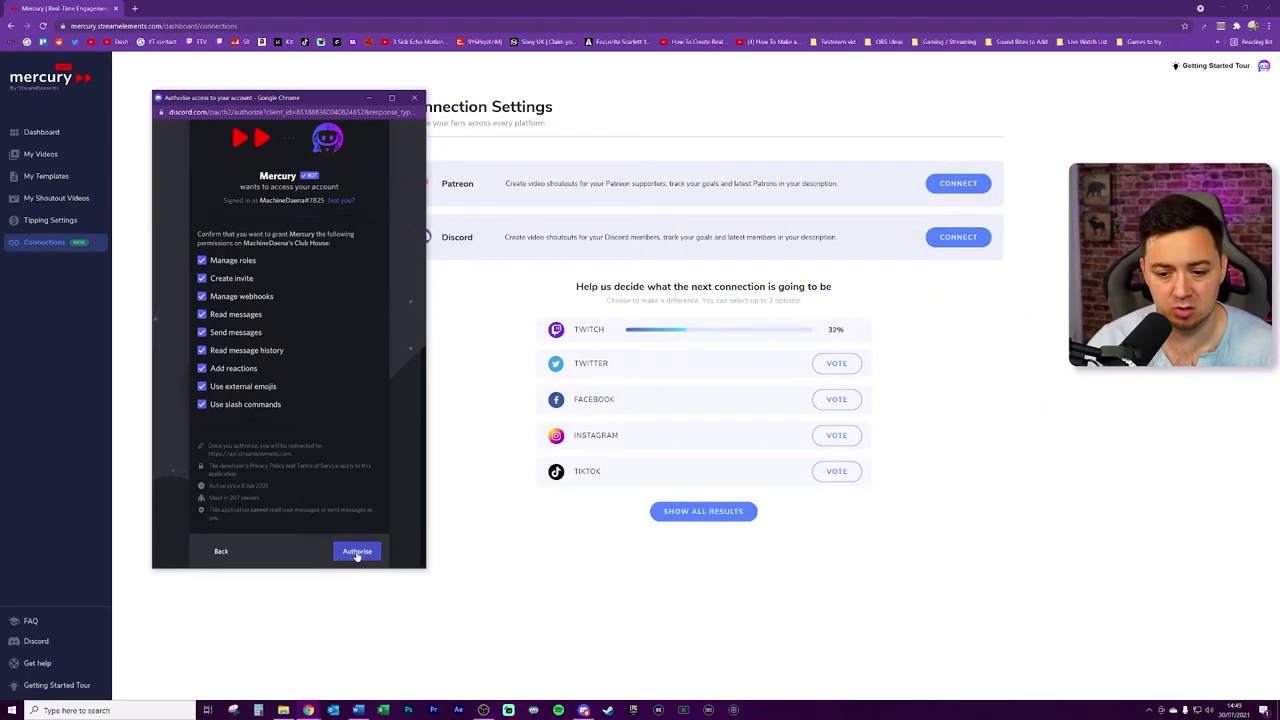
click(414, 715)
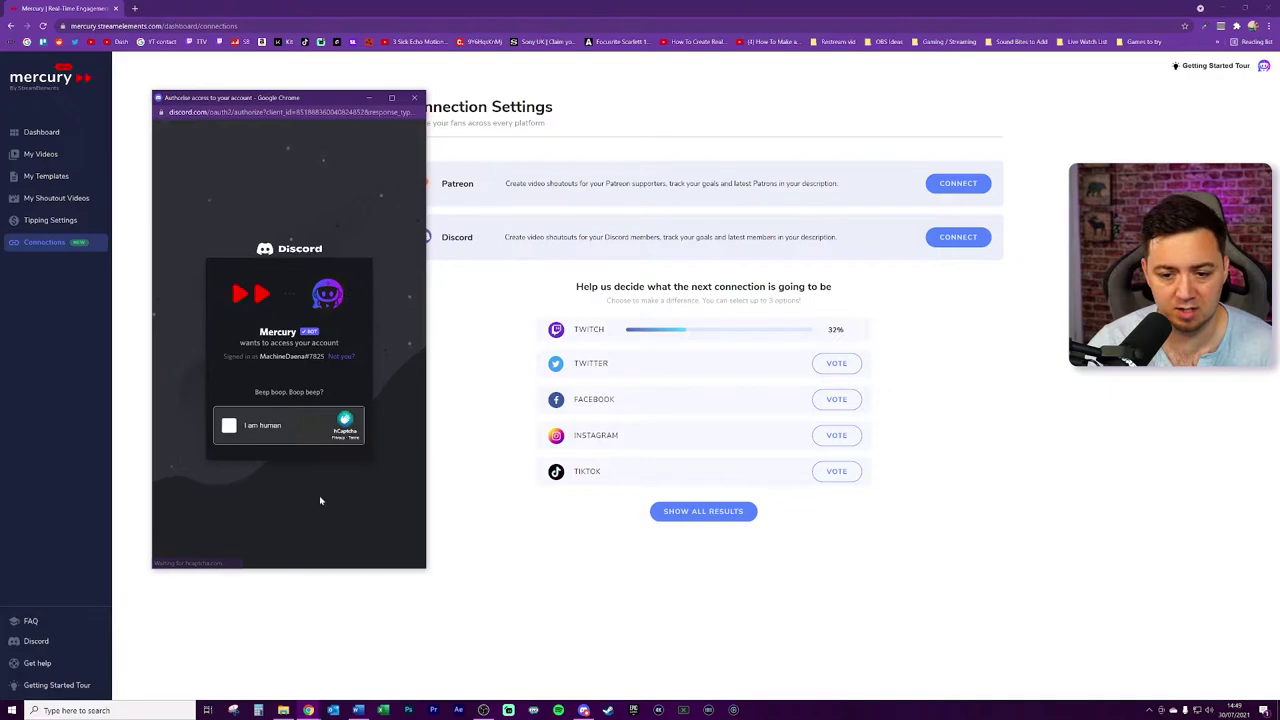
click(229, 425)
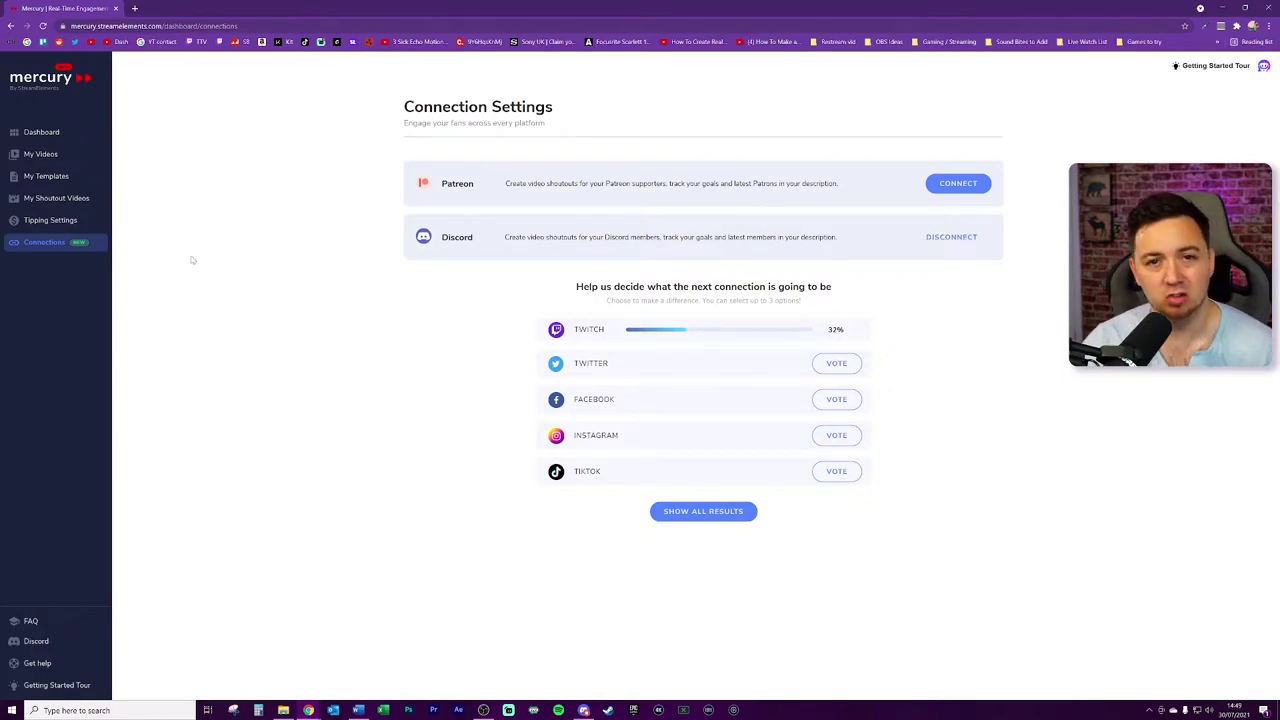
Step: Open the Mercury Guide video's description editor and add a blank line below the Main Template
click(44, 156)
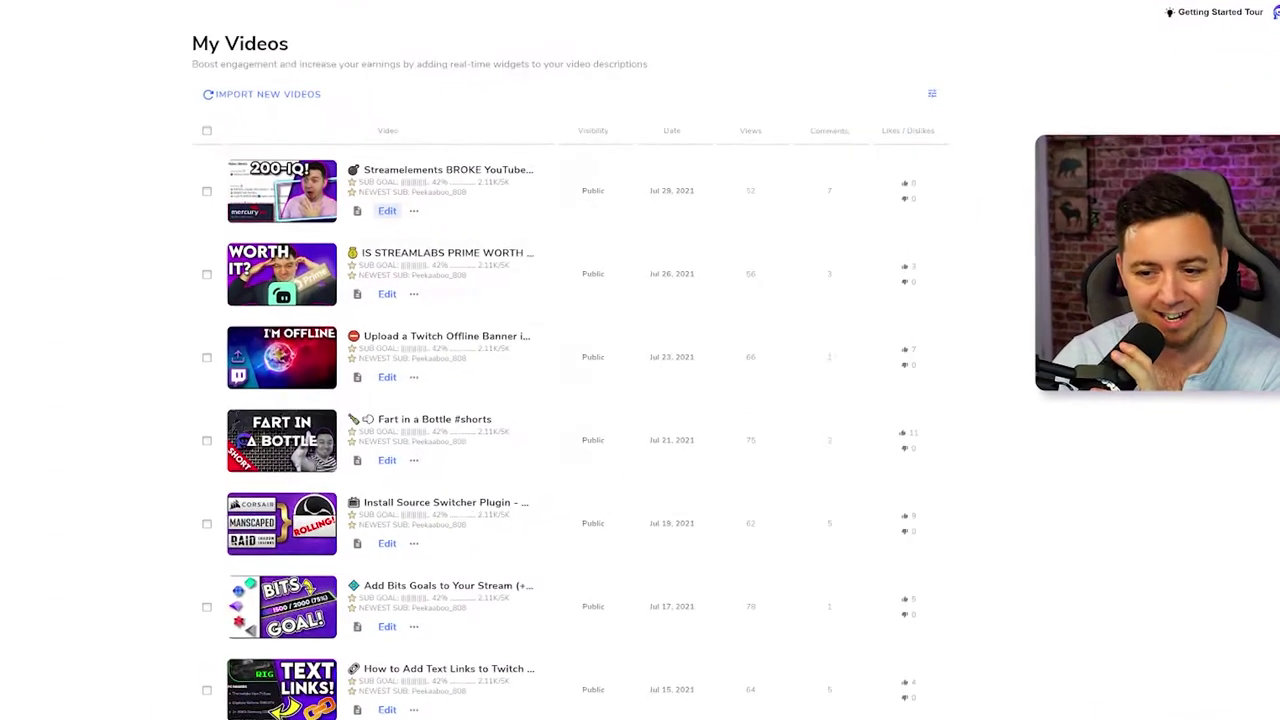
click(554, 223)
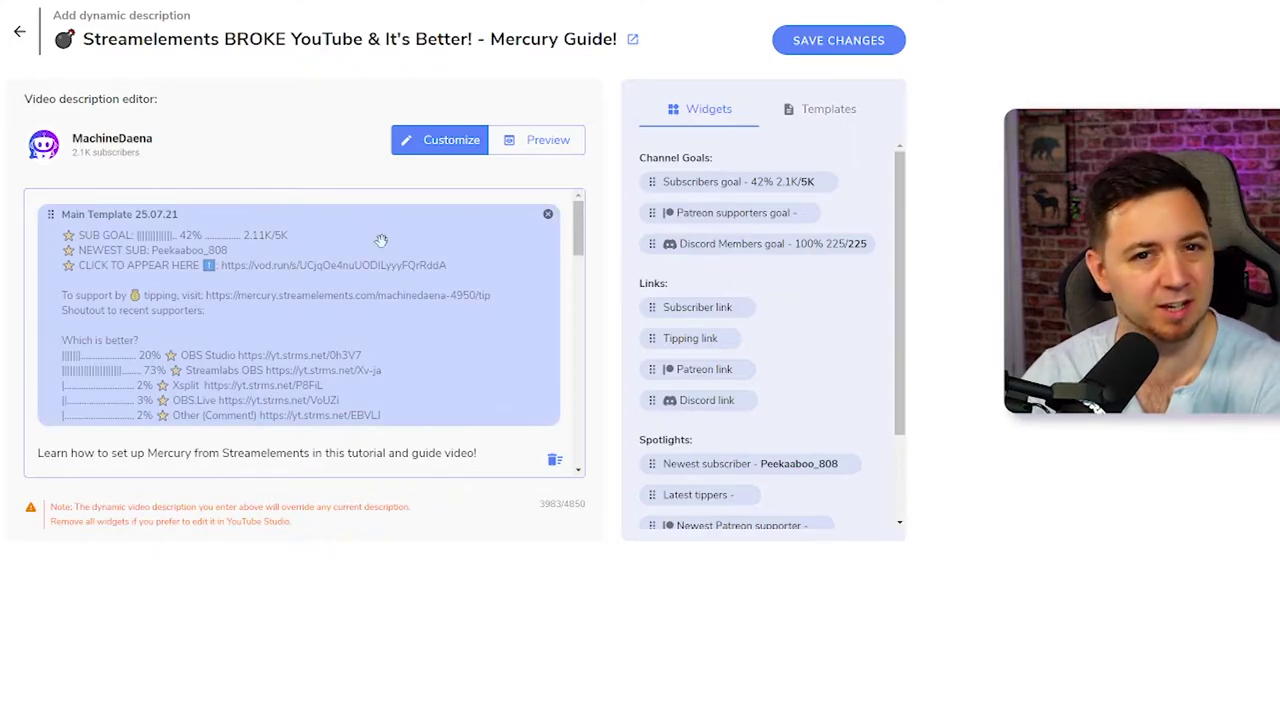
click(100, 436)
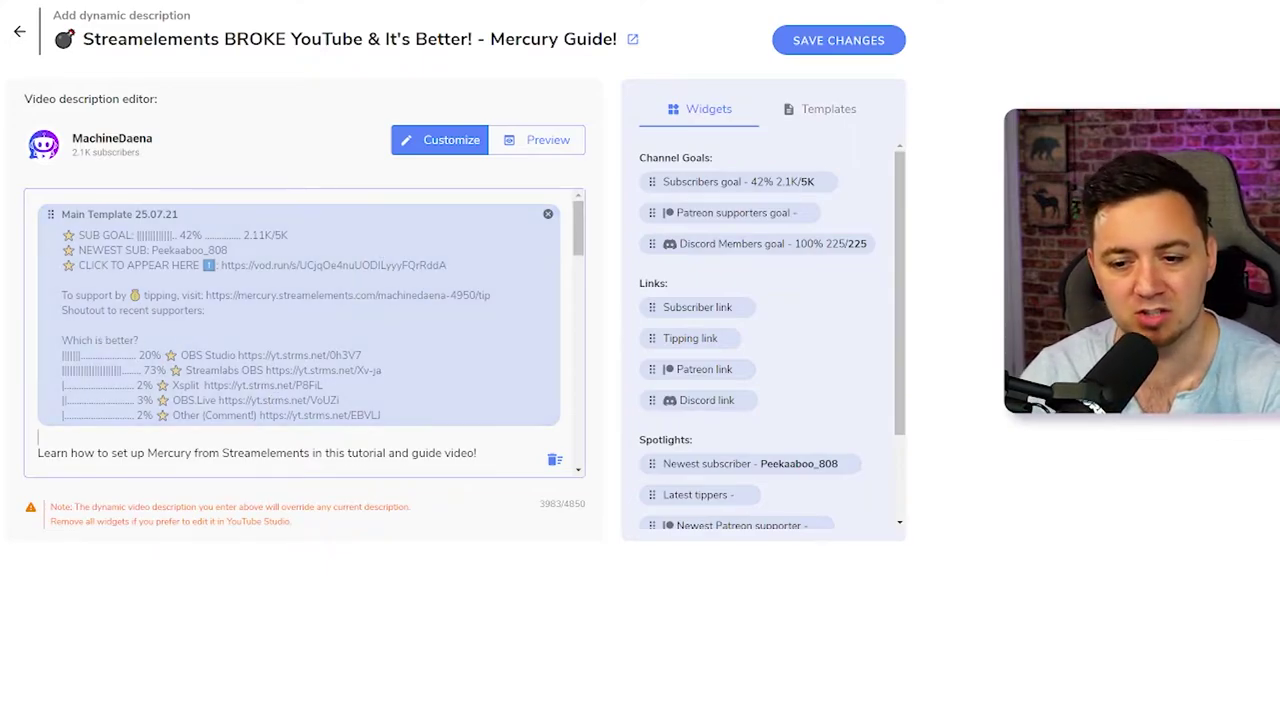
key(Return)
key(Return)
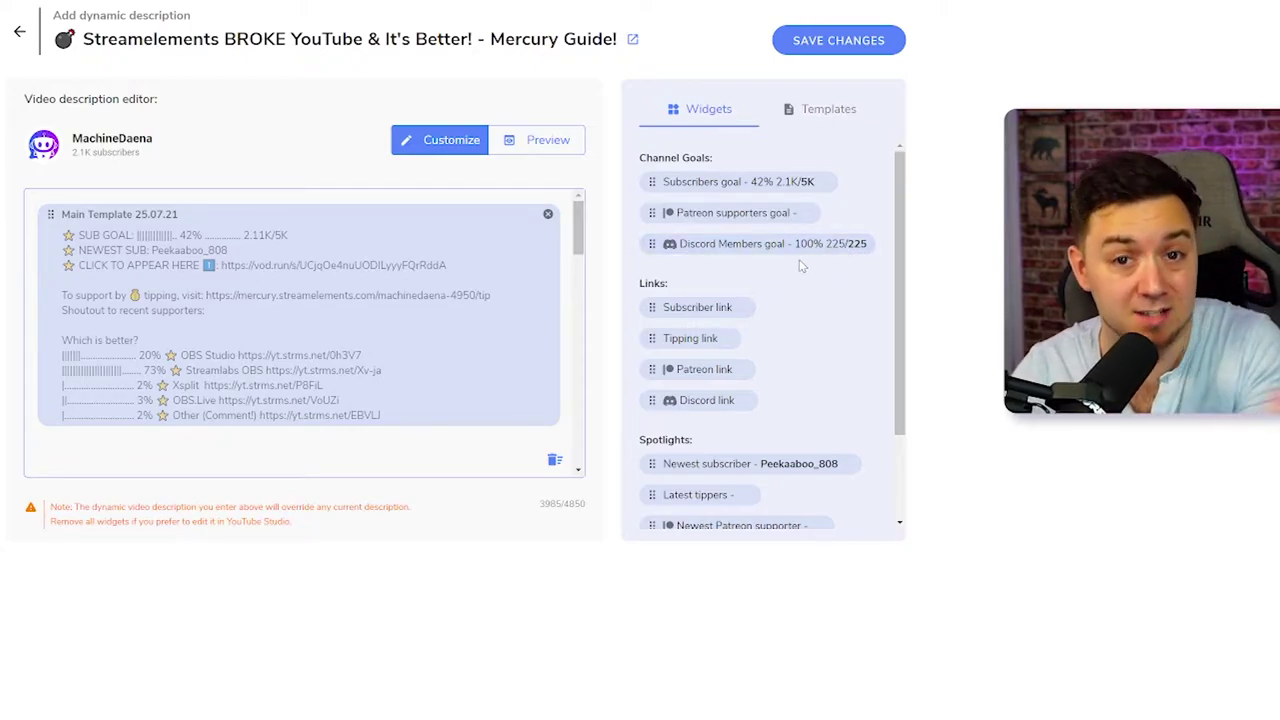
Step: Drag the Newest Discord Member widget onto the new line and type the label 'Newest Discord Member'
mouse_move(720, 247)
mouse_down()
mouse_move(170, 452)
mouse_move(191, 463)
mouse_move(708, 250)
mouse_up()
scroll(769, 423, down, 1)
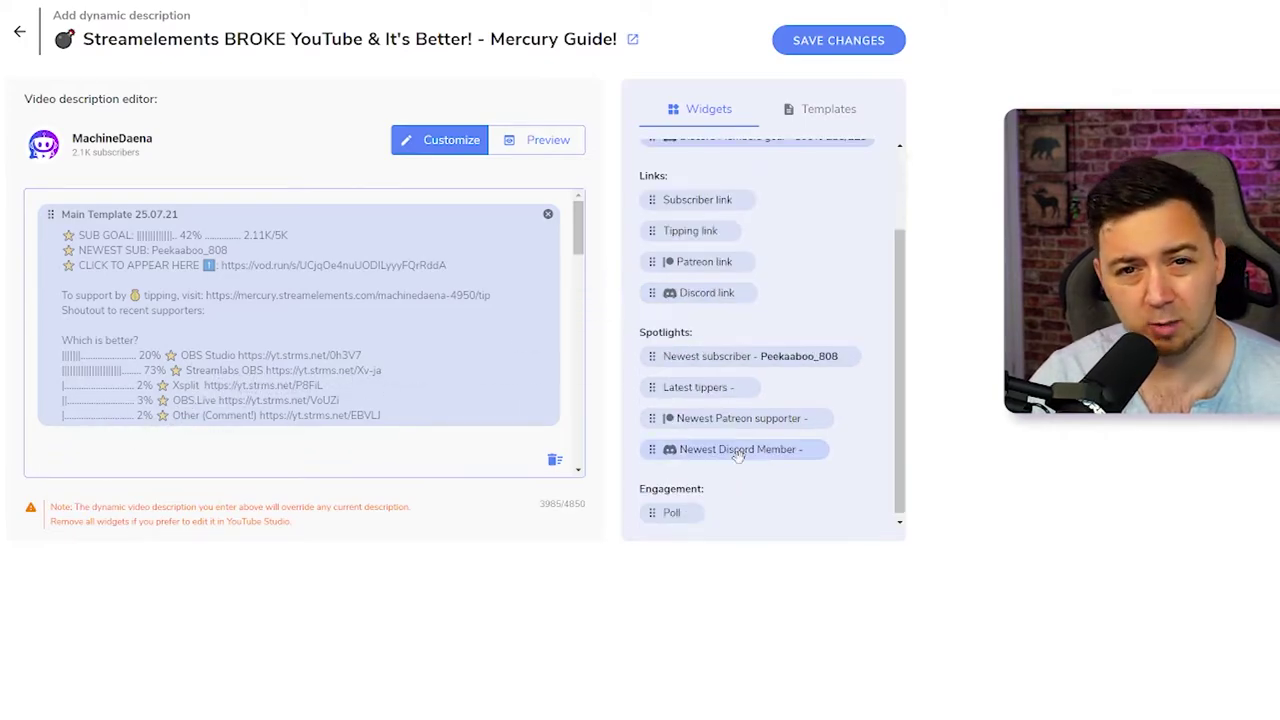
drag(751, 453, 135, 468)
scroll(300, 330, down, 2)
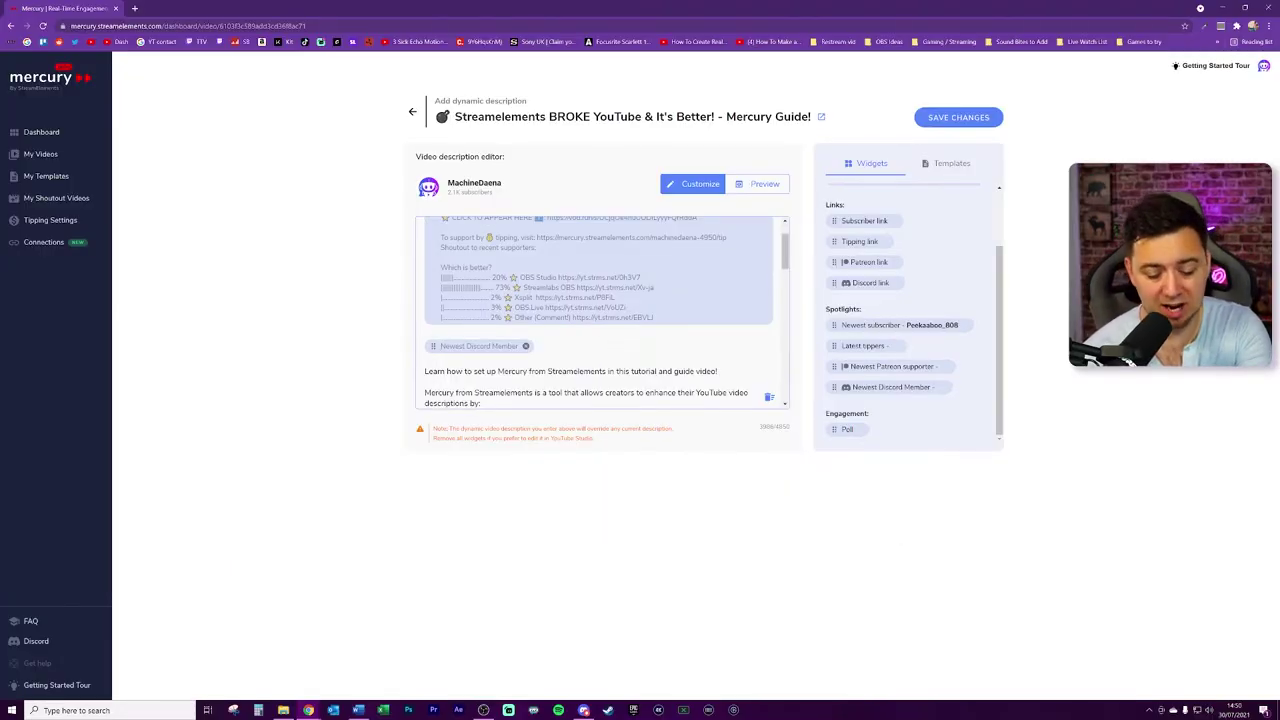
text(Newest Discord )
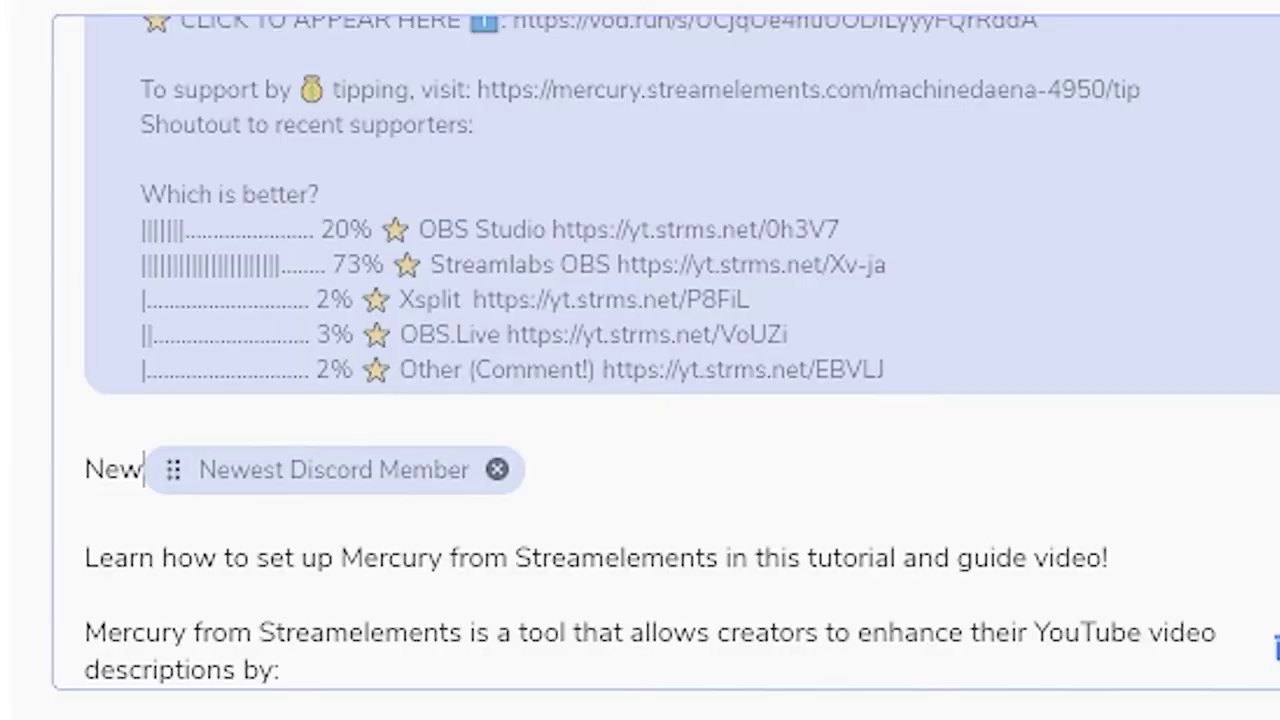
text(Member)
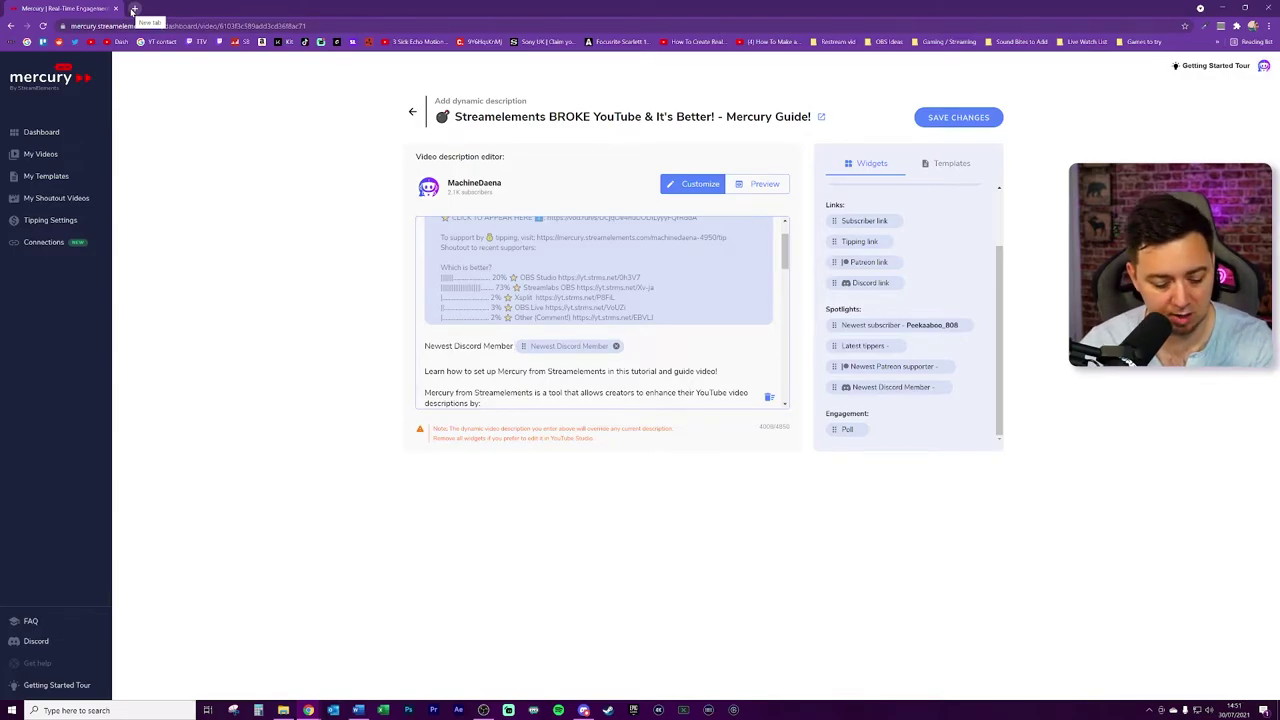
Step: In a new browser tab, go to Emojipedia and search for 'micro'
click(134, 10)
text(emo)
key(Return)
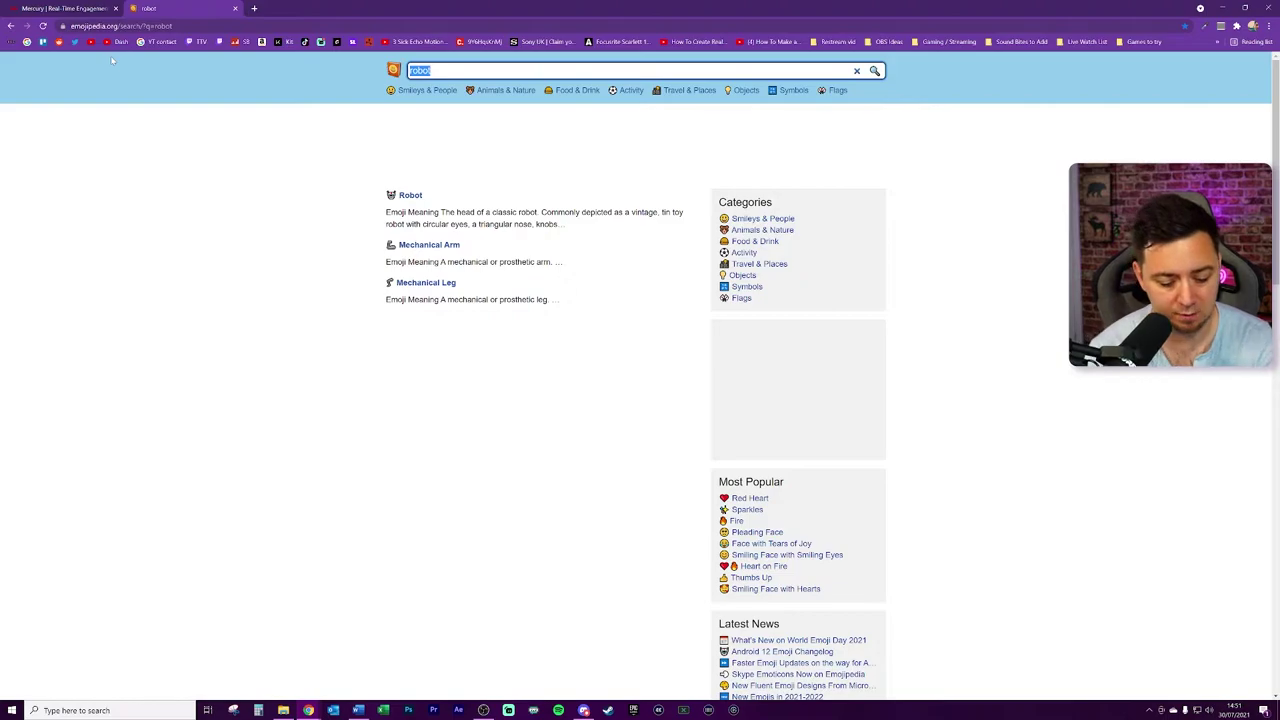
text(m)
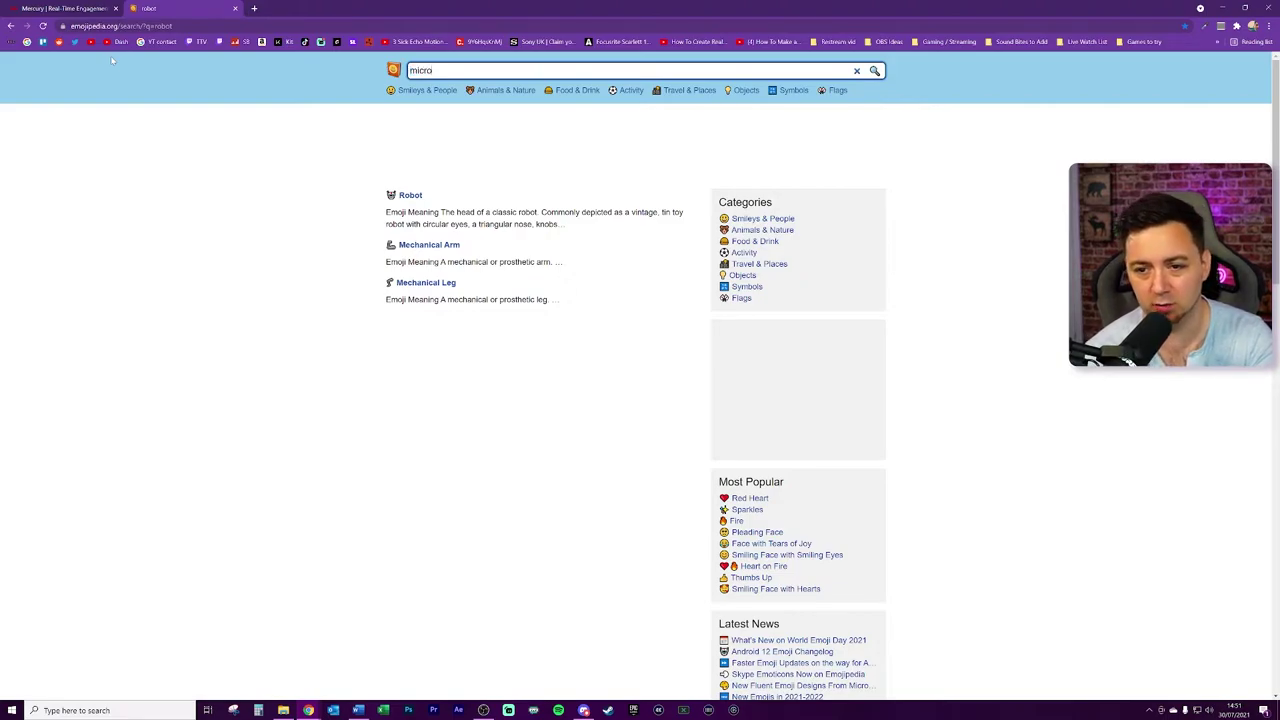
text(icro)
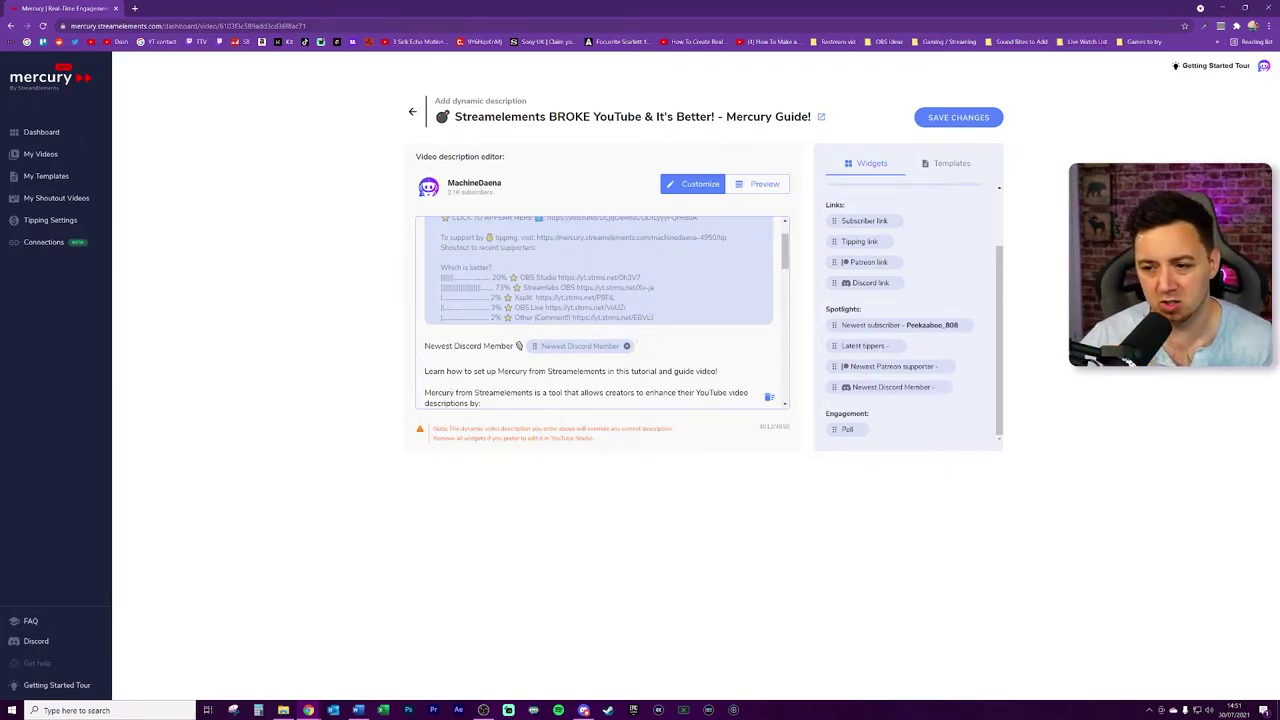
Step: Preview the edited description, then return to the Customize view
click(768, 186)
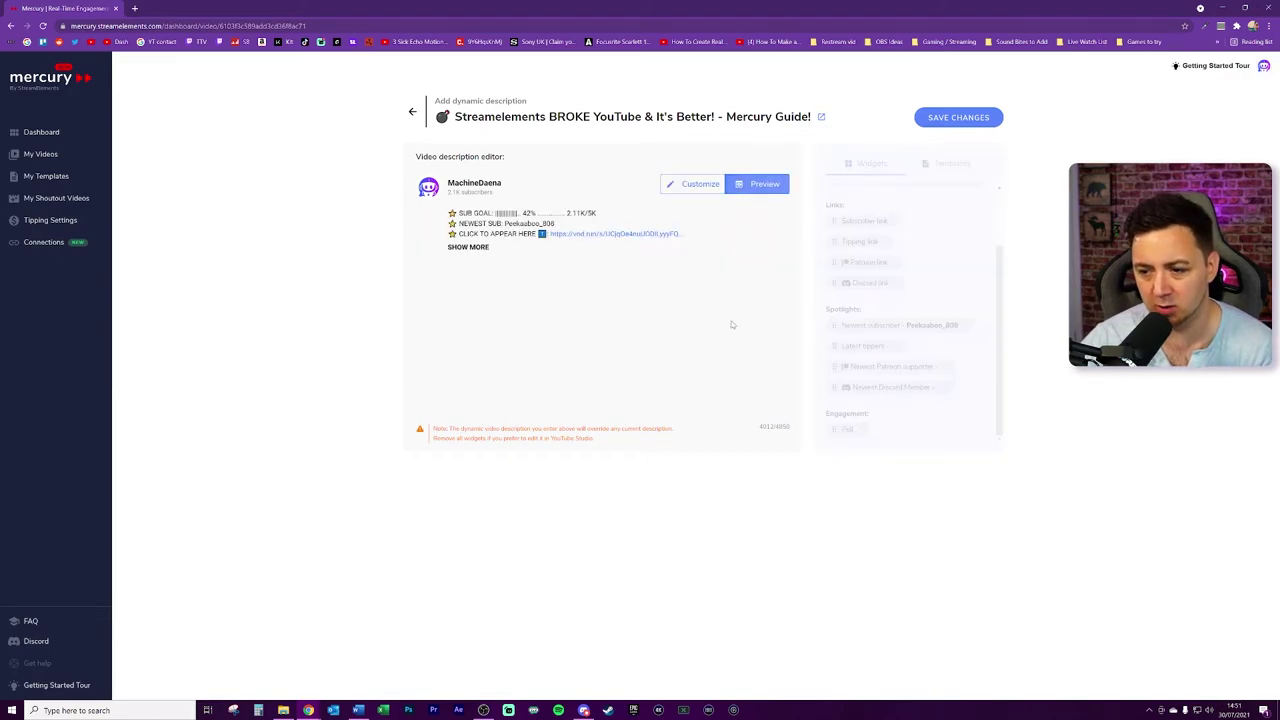
click(692, 184)
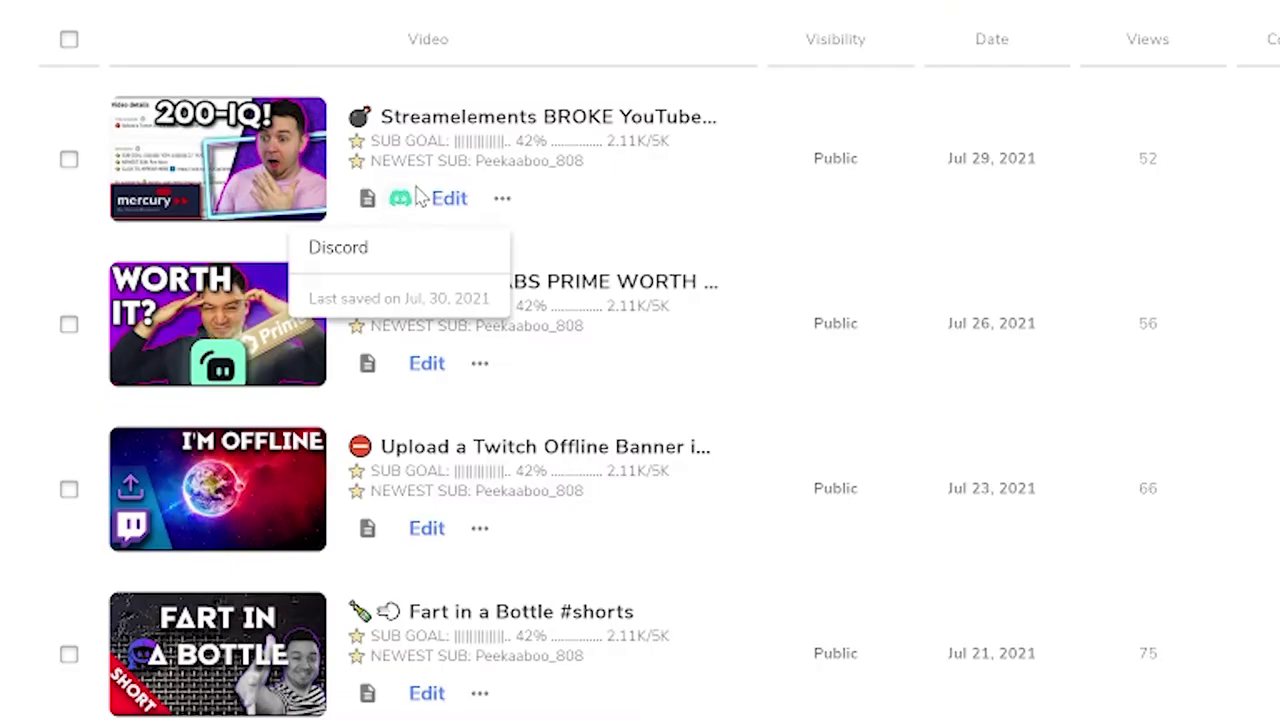
mouse_move(530, 220)
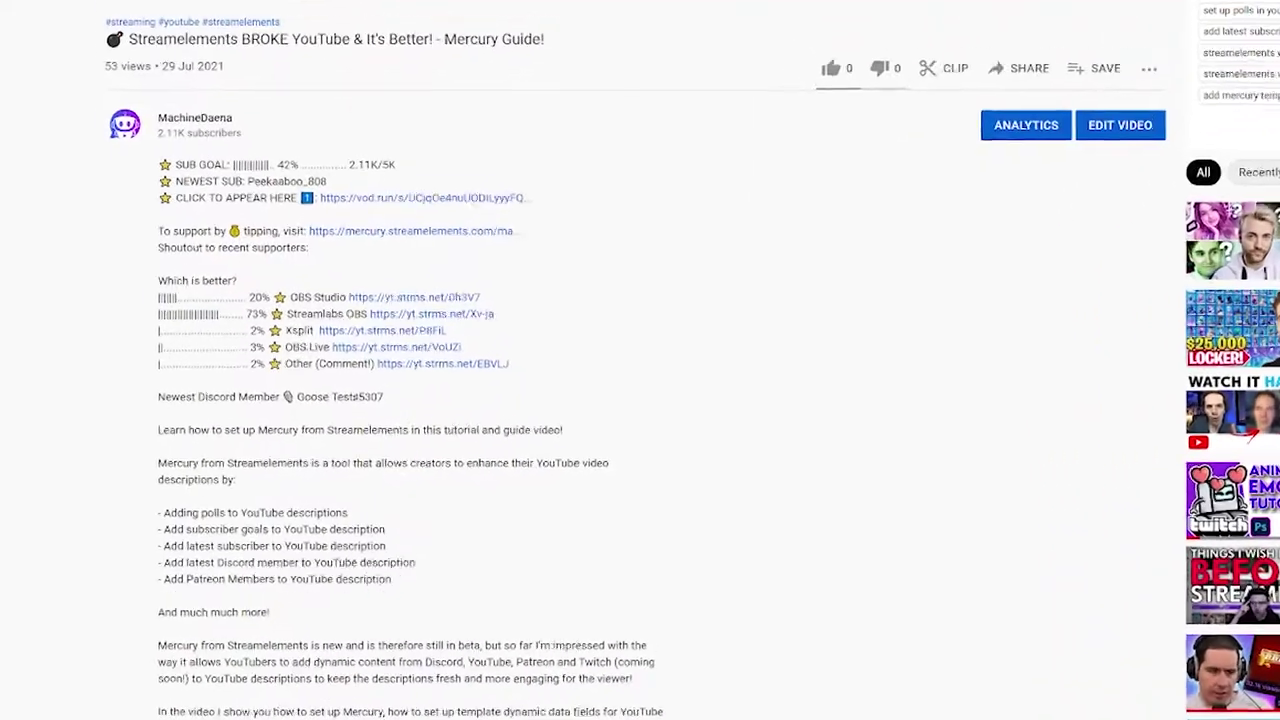
Step: Highlight the newest member's name in the YouTube description and compare it against the Discord server tab
drag(322, 441, 380, 441)
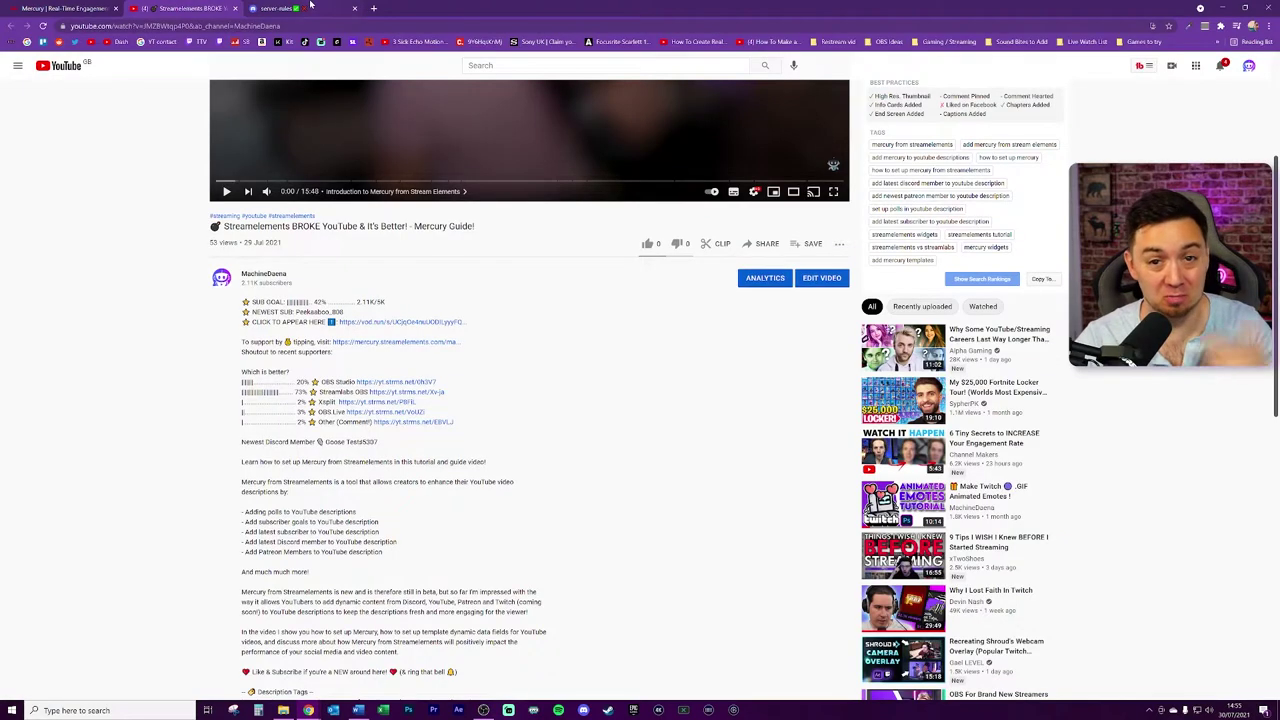
click(300, 8)
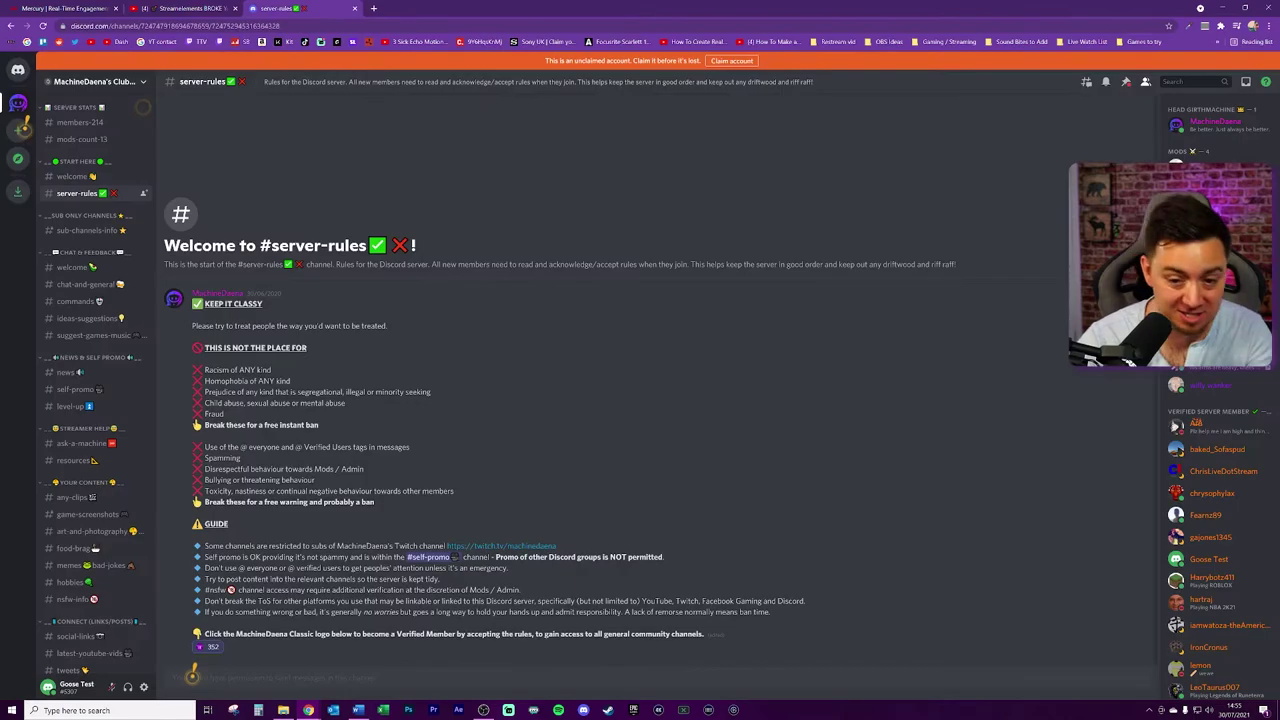
click(194, 9)
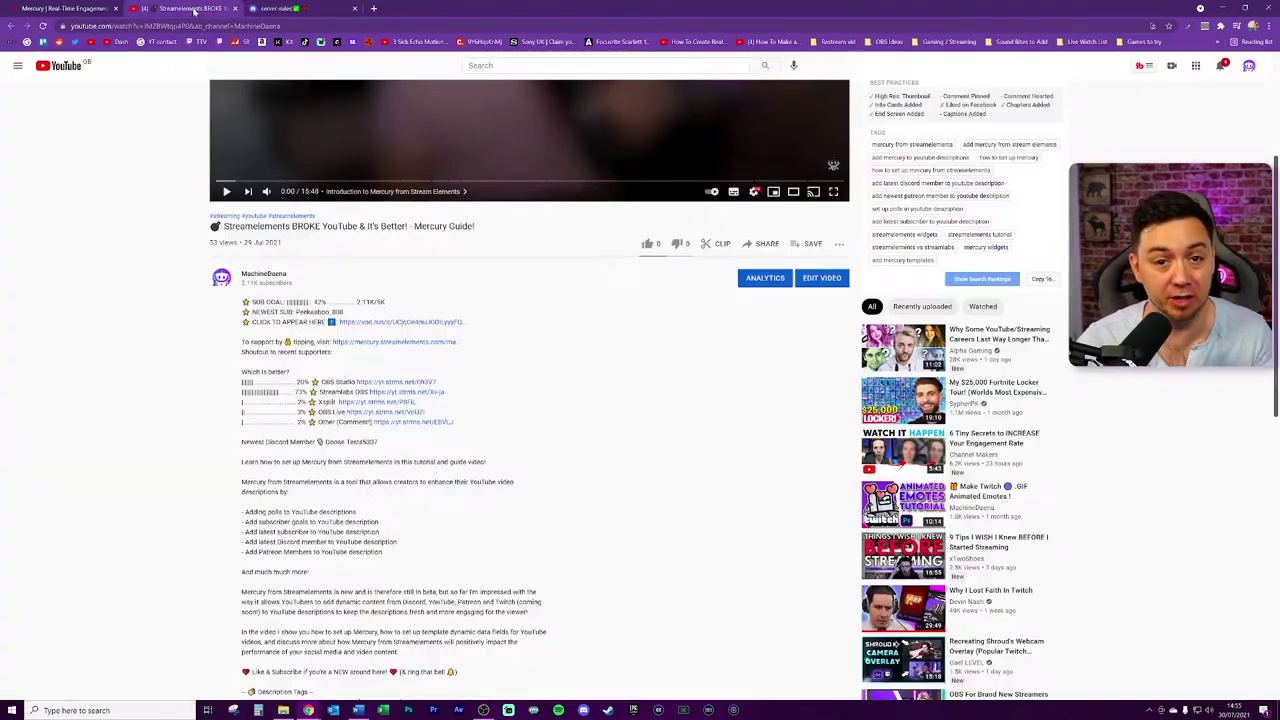
drag(396, 441, 324, 441)
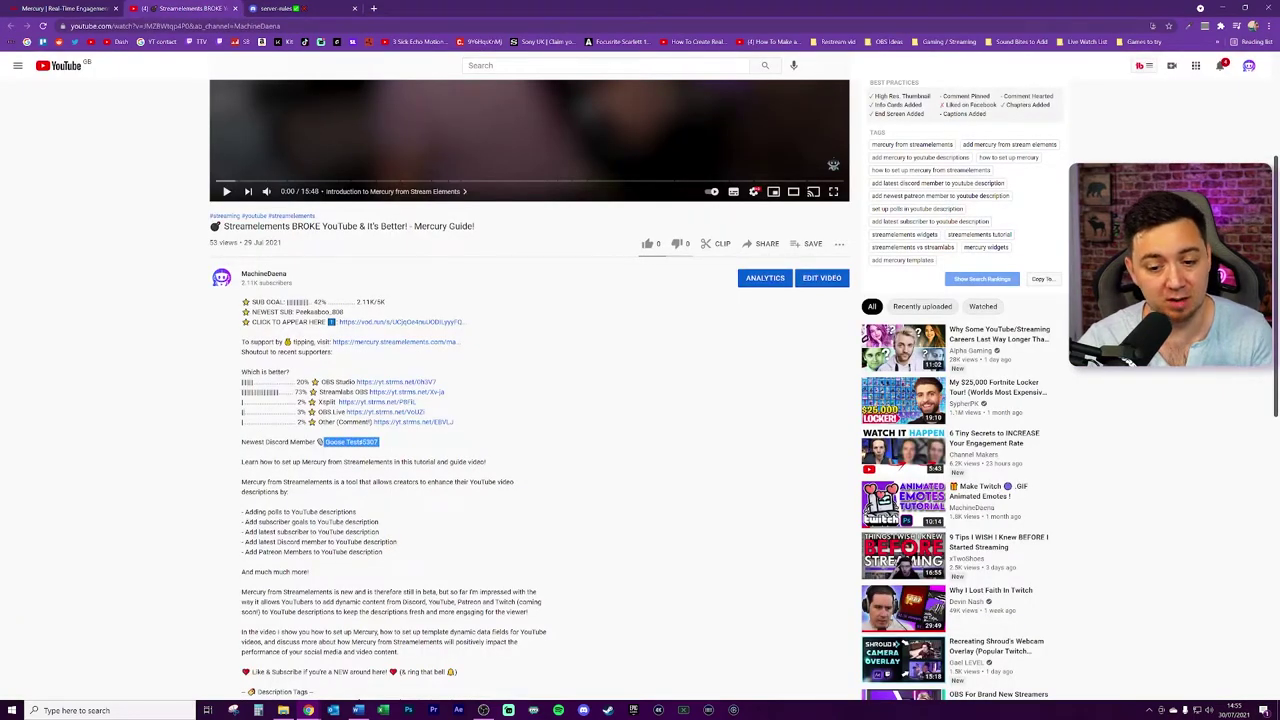
Step: Reopen the Mercury Guide video's description editor and scroll to the Newest Discord Member widget
click(99, 17)
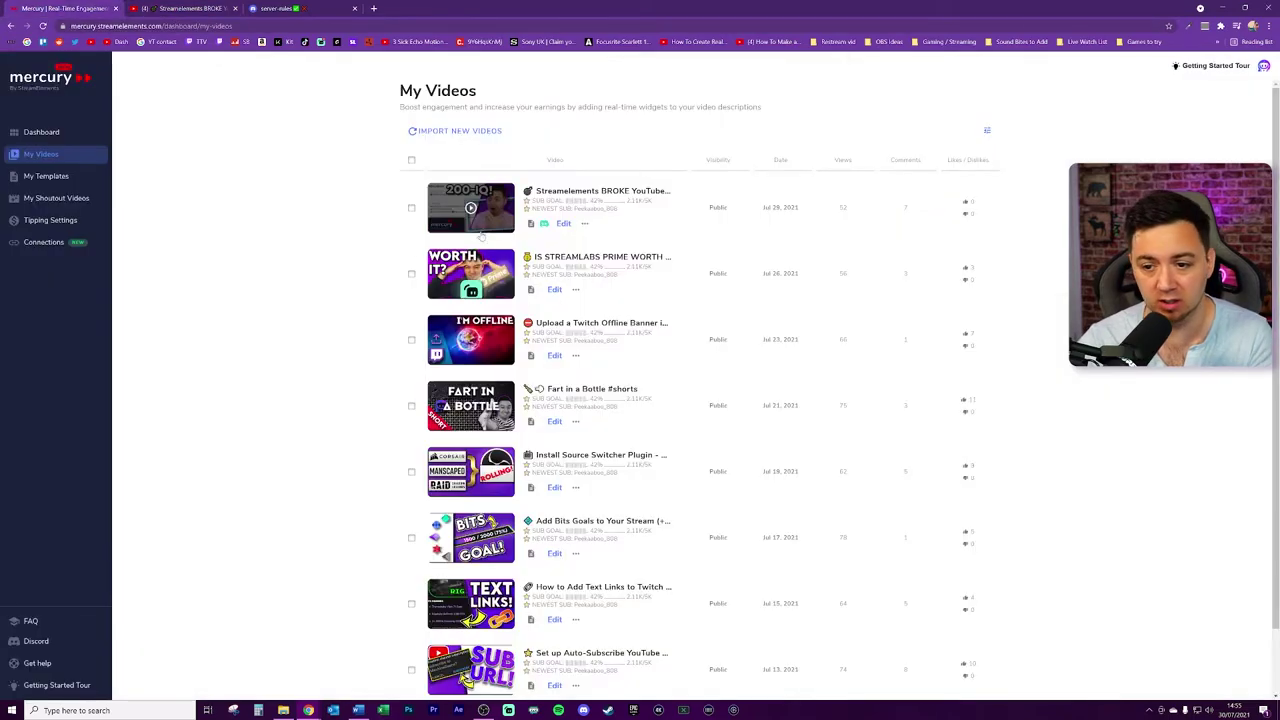
click(562, 224)
scroll(570, 350, down, 1)
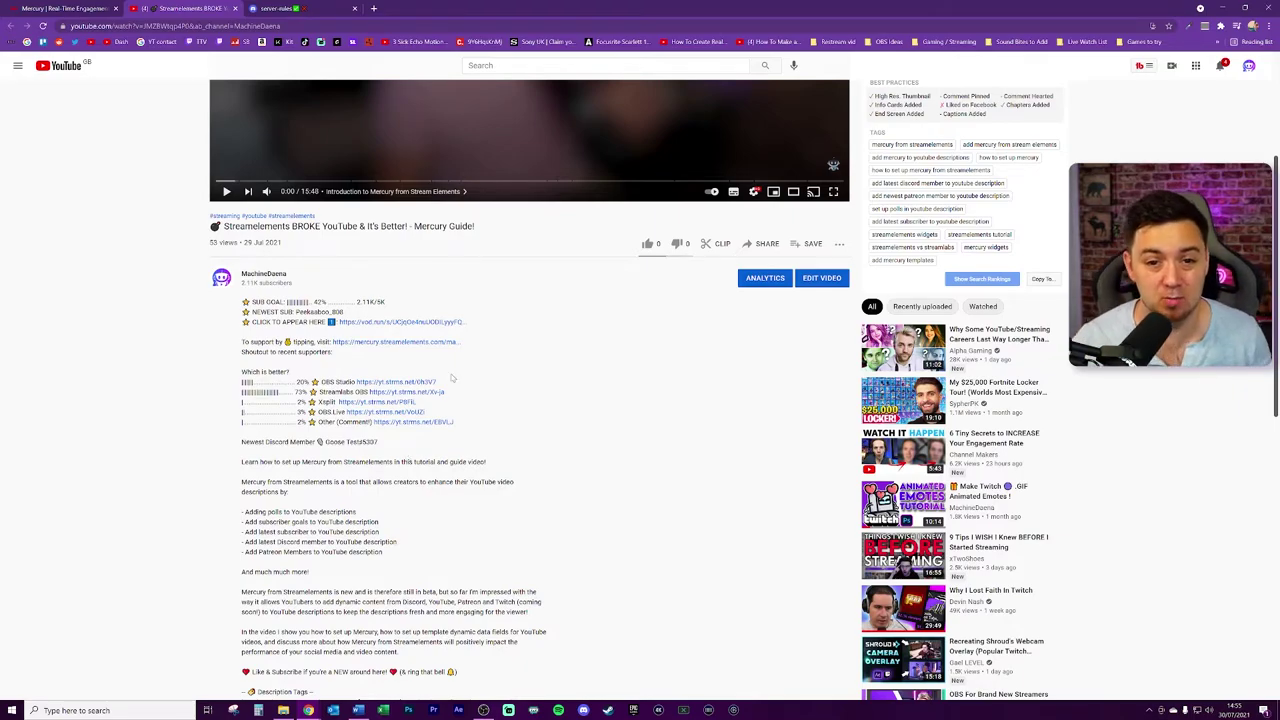
click(59, 12)
scroll(703, 226, up, 3)
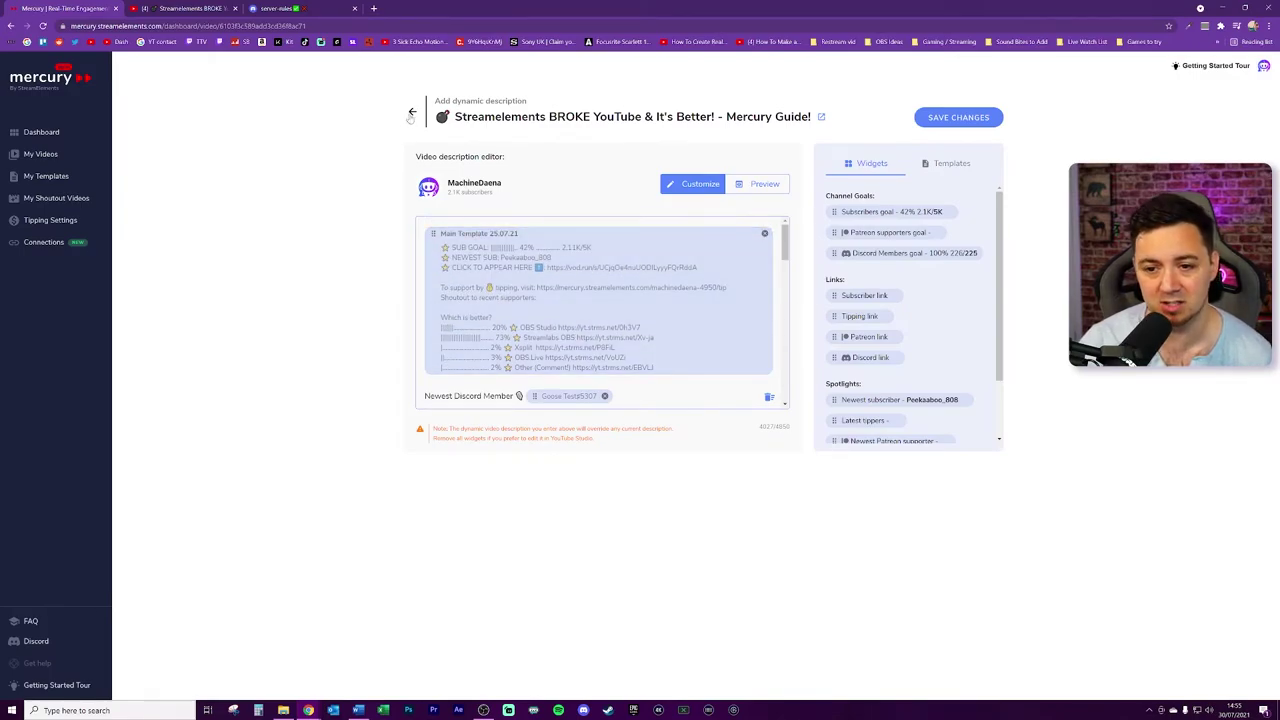
Step: Leave the video editor and open the My Templates page
click(411, 115)
click(46, 176)
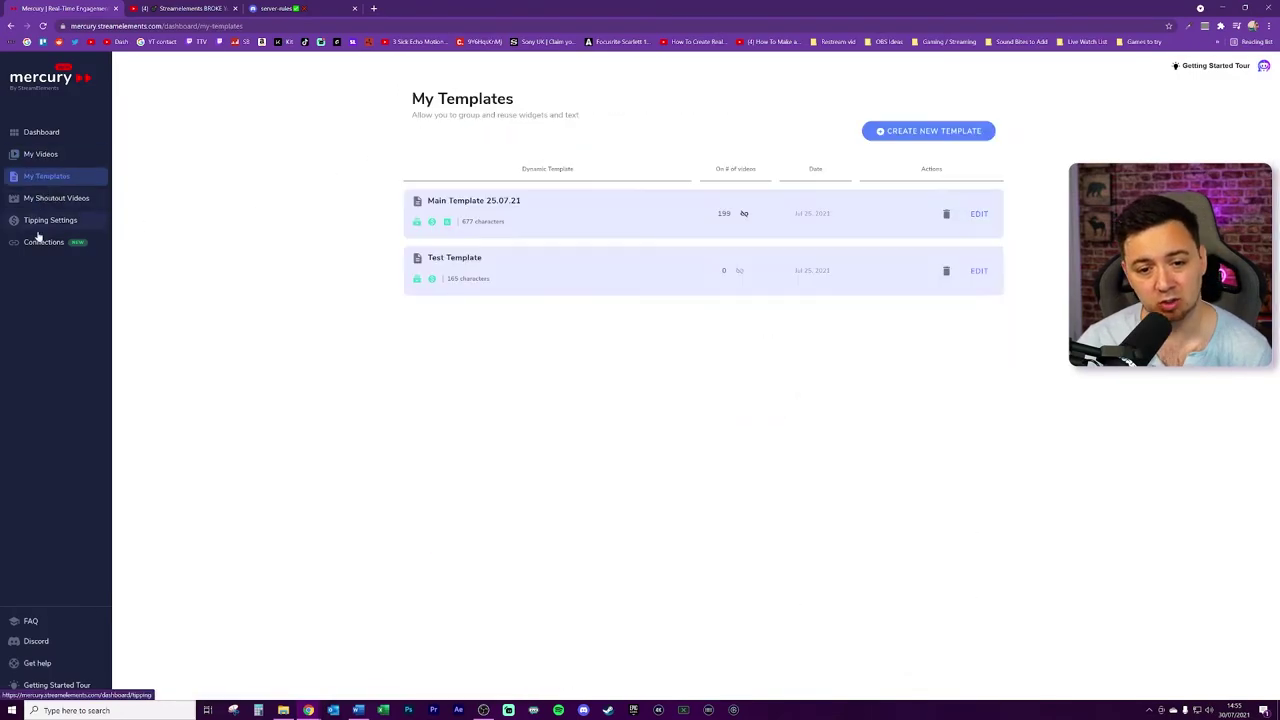